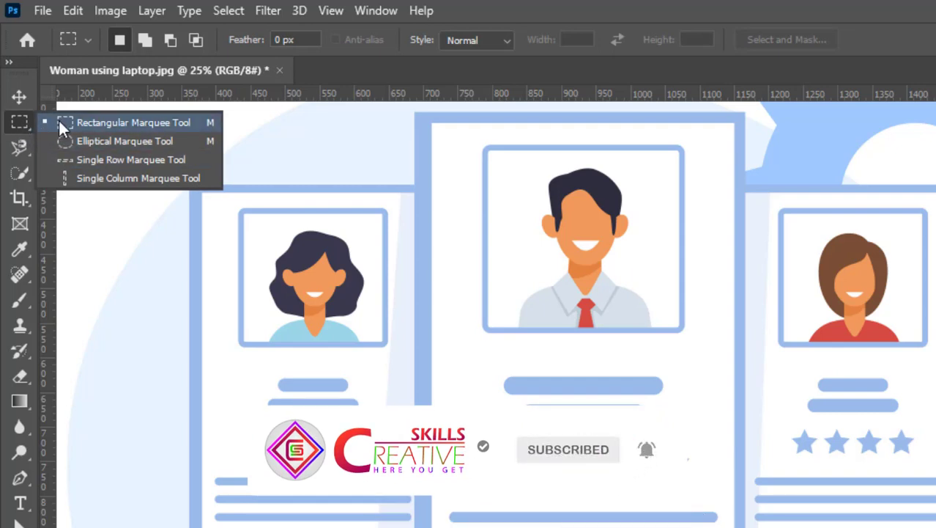
- Draw a rectangular marquee selection around the left profile card, and deselect it
{"action": "left_click", "coordinate": [62, 122]}
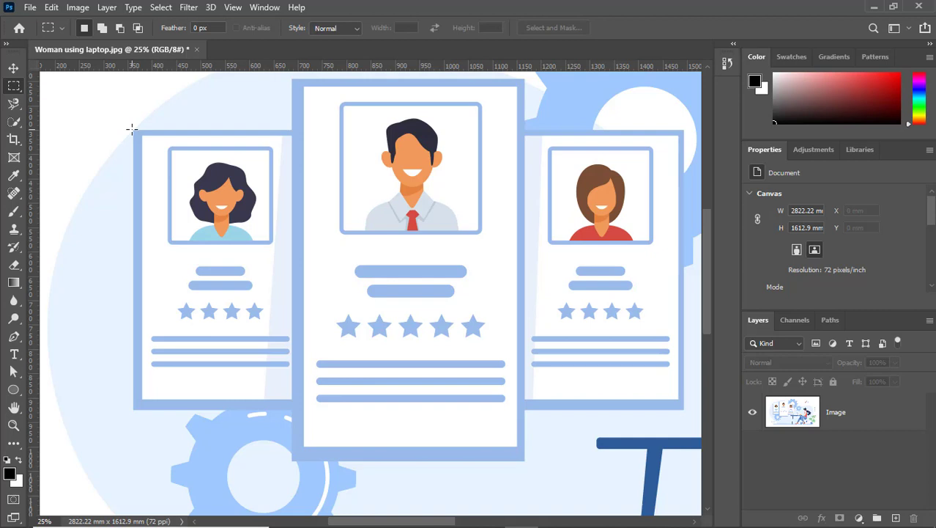
{"action": "left_click_drag", "start_coordinate": [132, 130], "coordinate": [303, 410]}
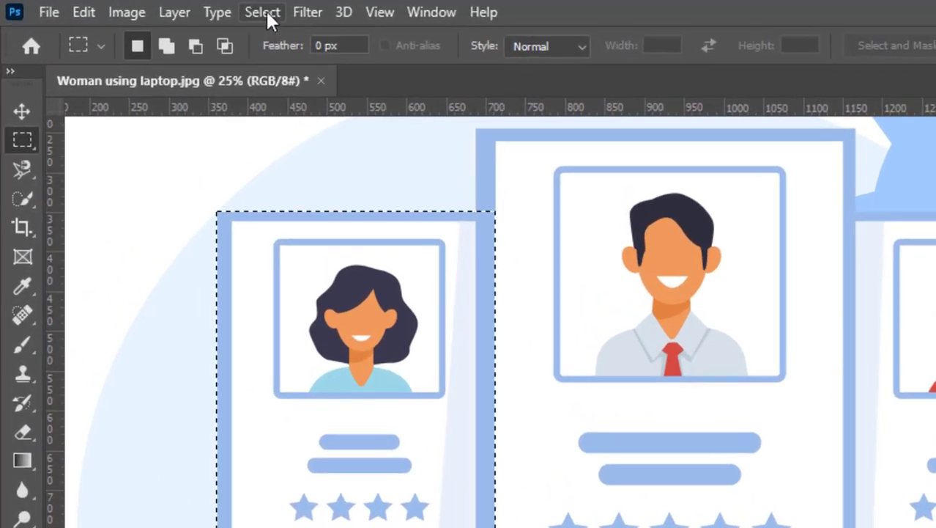
{"action": "left_click", "coordinate": [161, 7]}
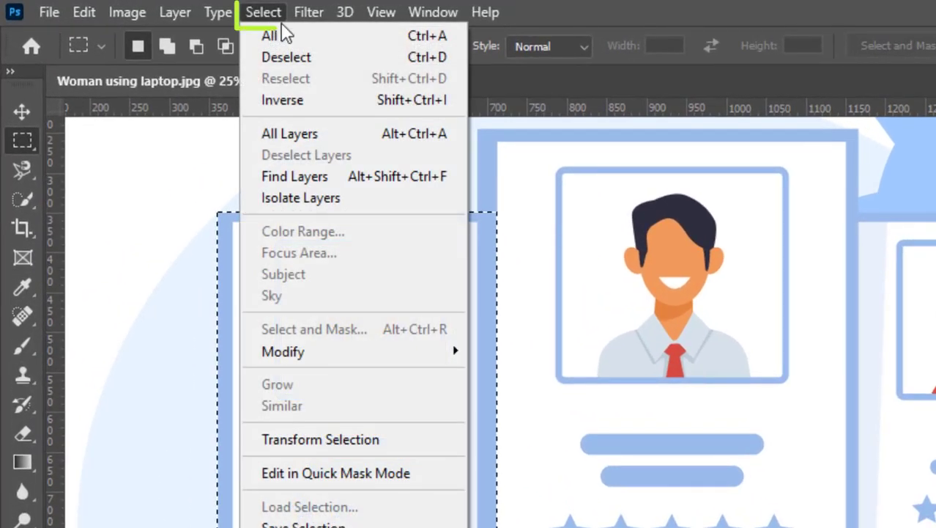
{"action": "left_click", "coordinate": [307, 60]}
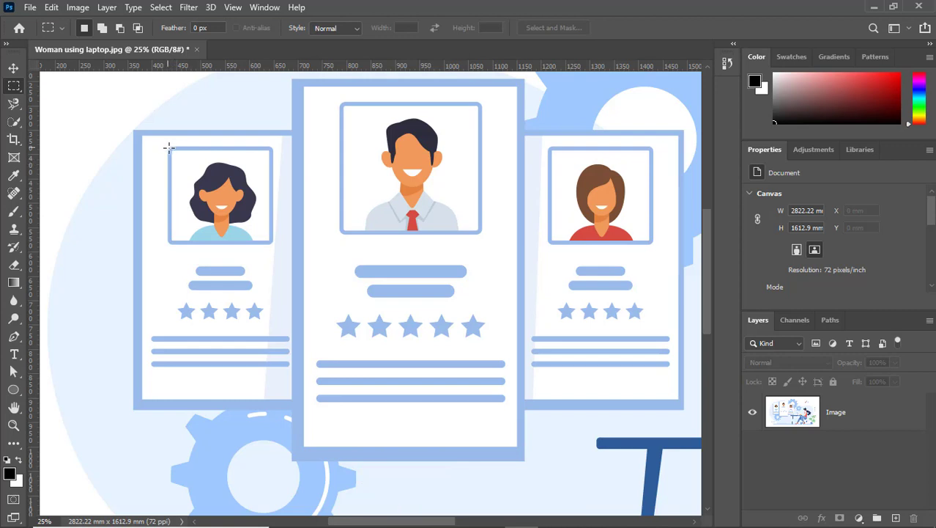
- Try square marquee selections on the left card's portrait, starting from its corner and from its center, and clear the selection
{"action": "left_click_drag", "start_coordinate": [211, 184], "coordinate": [307, 250]}
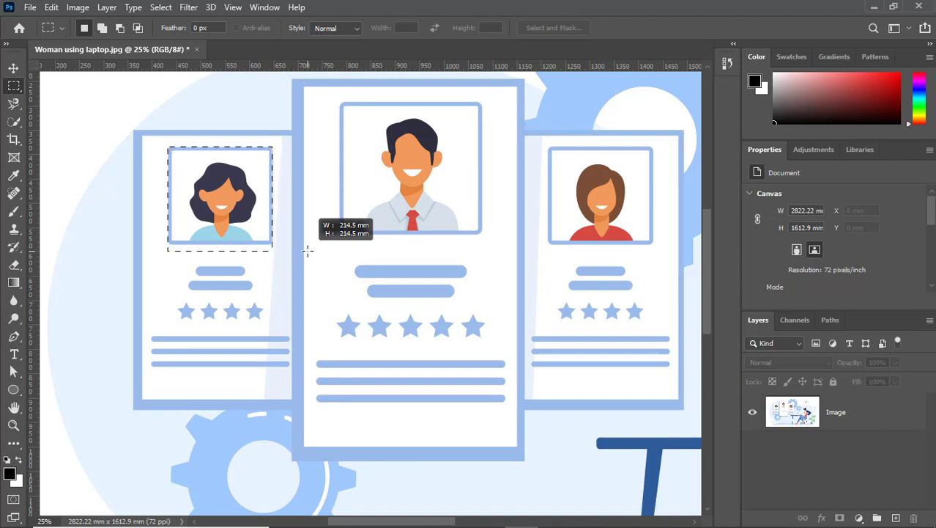
{"action": "left_click_drag", "start_coordinate": [307, 251], "coordinate": [306, 251]}
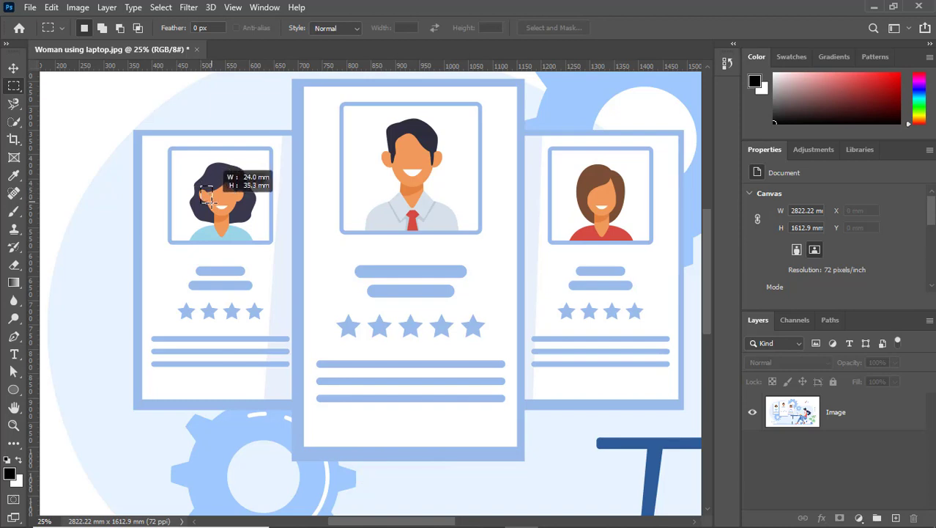
{"action": "left_click_drag", "start_coordinate": [210, 199], "coordinate": [286, 252]}
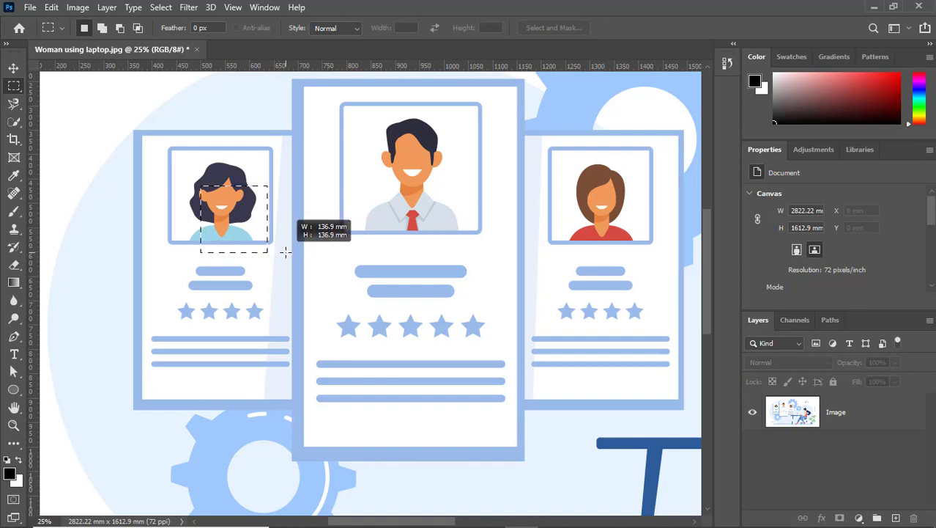
{"action": "key", "text": "alt"}
{"action": "left_click_drag", "start_coordinate": [286, 252], "coordinate": [255, 241]}
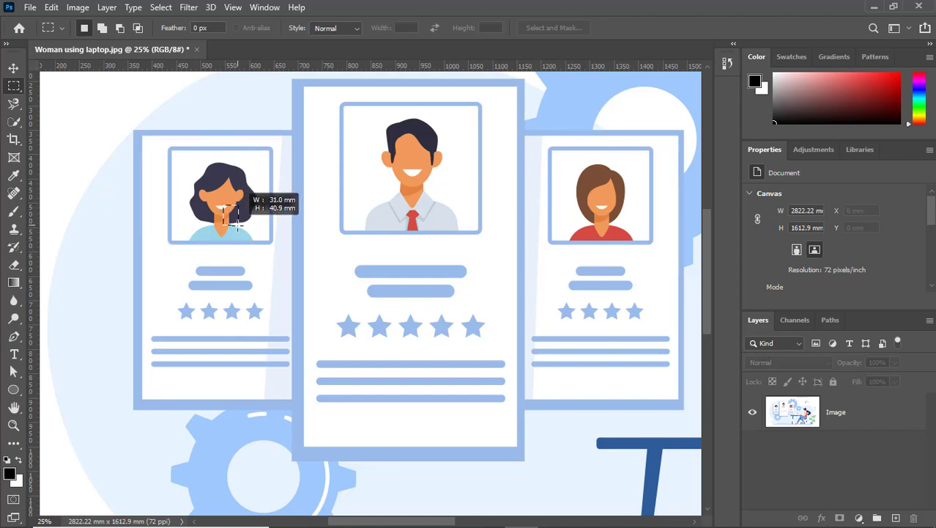
{"action": "left_click_drag", "start_coordinate": [249, 236], "coordinate": [273, 257]}
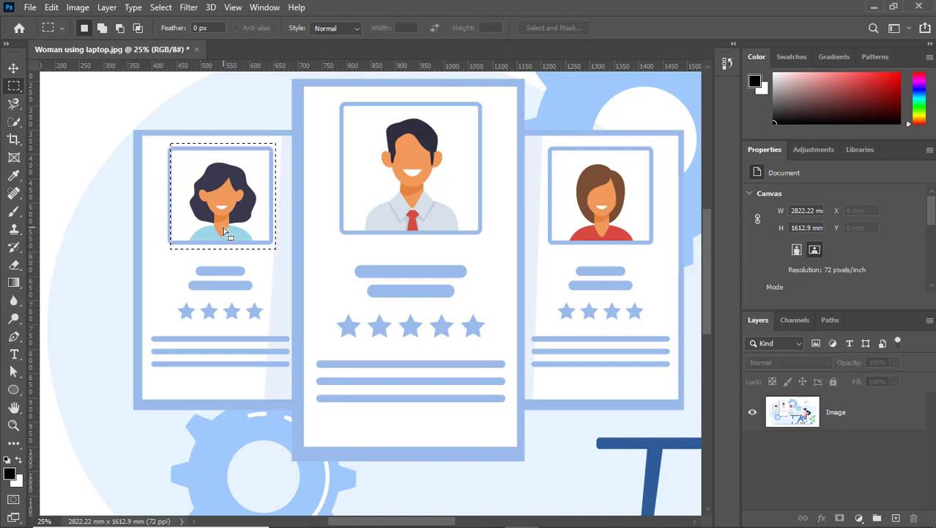
{"action": "key", "text": "ctrl+d"}
- Select the left profile card with a rectangular marquee and add the center and right cards to the selection
{"action": "left_click_drag", "start_coordinate": [134, 130], "coordinate": [302, 407]}
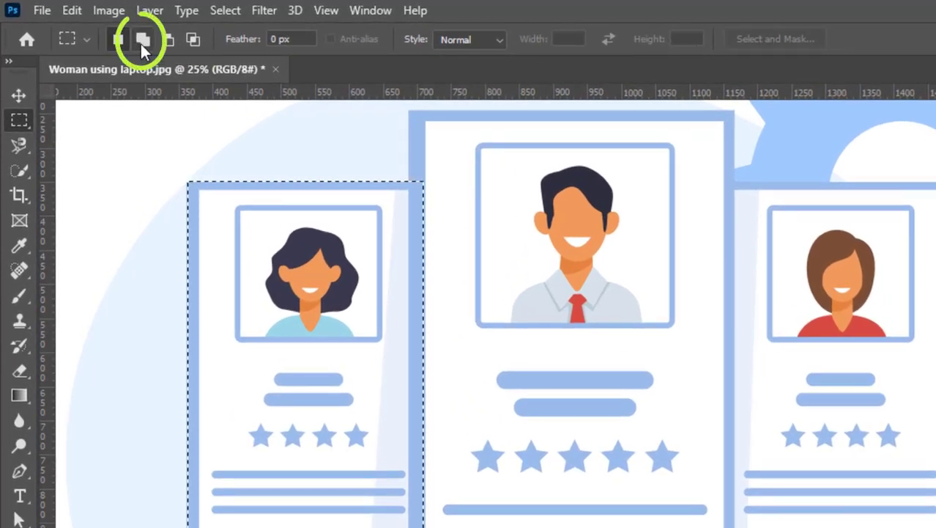
{"action": "left_click", "coordinate": [152, 41]}
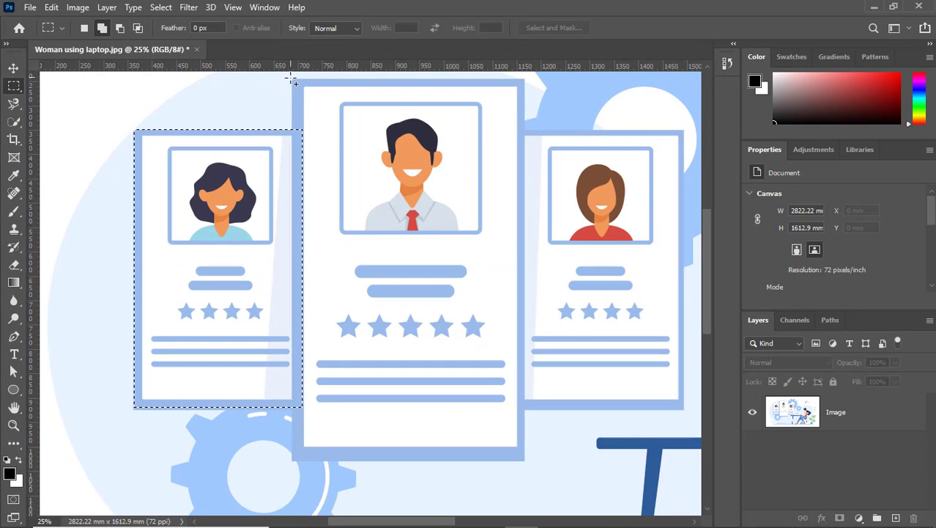
{"action": "left_click_drag", "start_coordinate": [342, 128], "coordinate": [517, 456]}
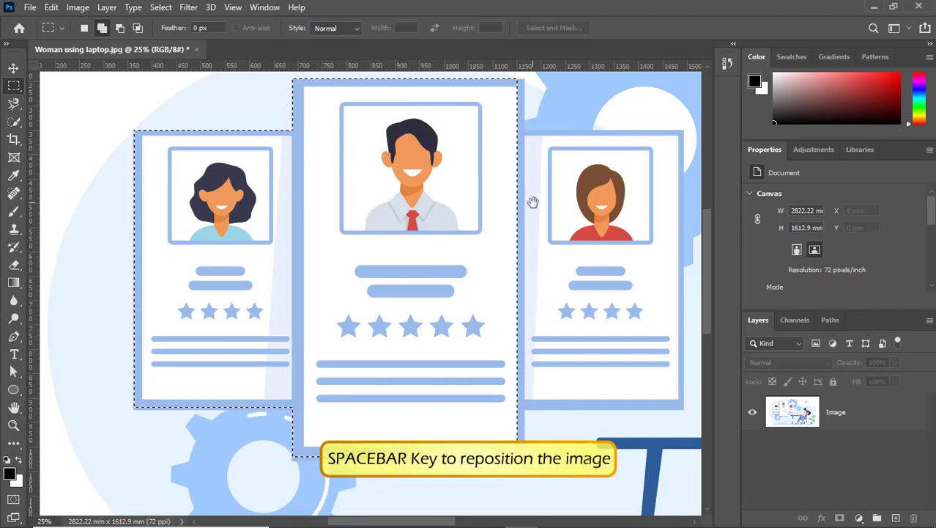
{"action": "left_click_drag", "start_coordinate": [562, 211], "coordinate": [520, 227]}
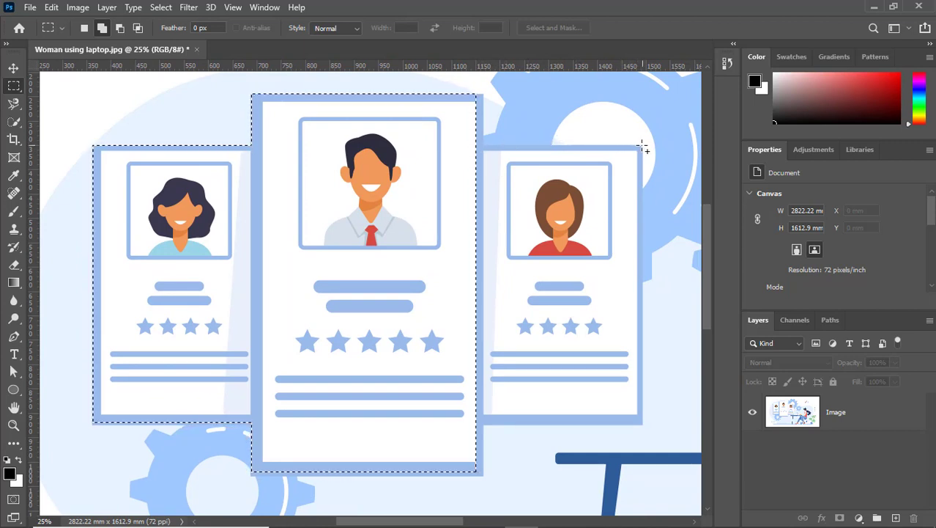
{"action": "left_click_drag", "start_coordinate": [643, 146], "coordinate": [456, 419]}
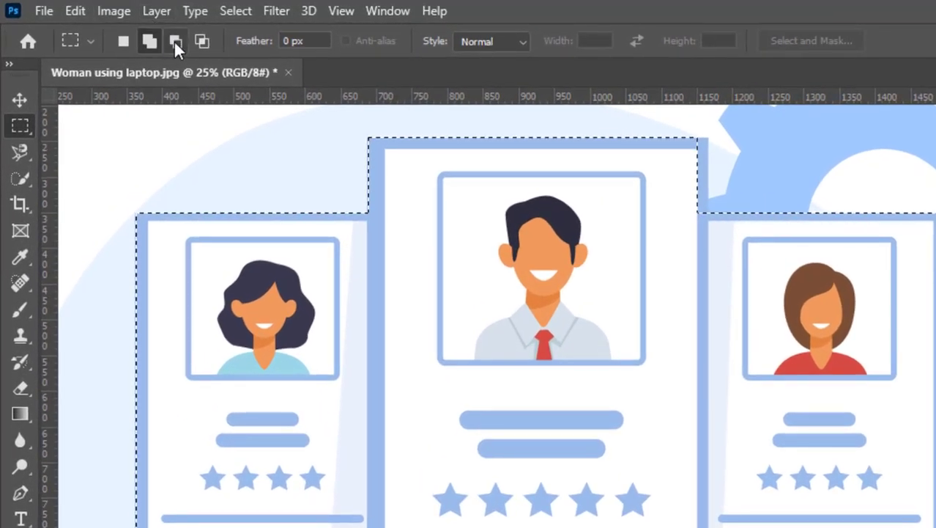
- Subtract the left card's inner area from the selection and add the missed strip along the center card's right edge
{"action": "left_click", "coordinate": [175, 42]}
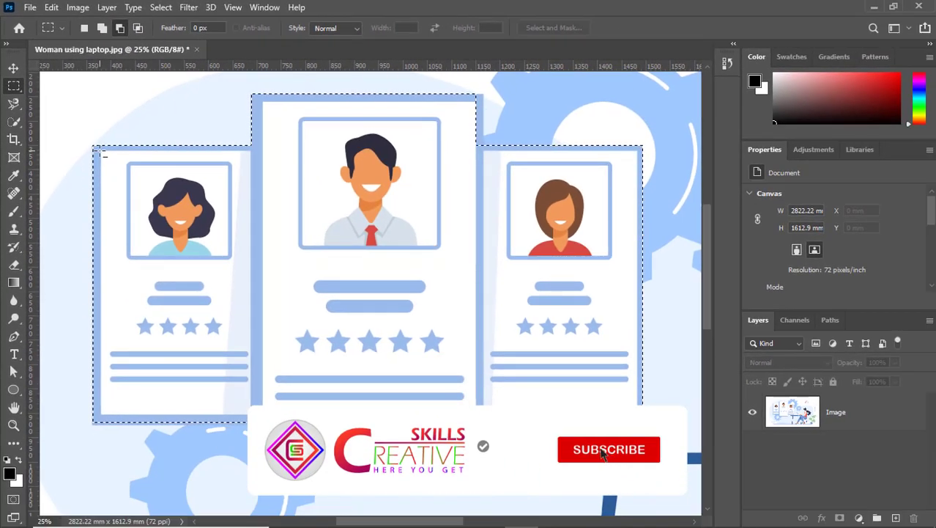
{"action": "left_click_drag", "start_coordinate": [110, 156], "coordinate": [252, 414]}
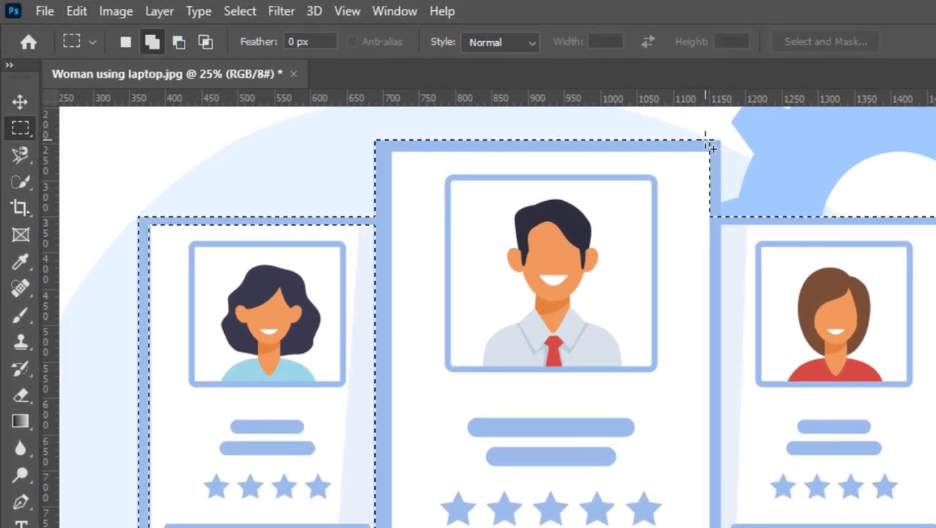
{"action": "left_click_drag", "start_coordinate": [719, 148], "coordinate": [722, 240]}
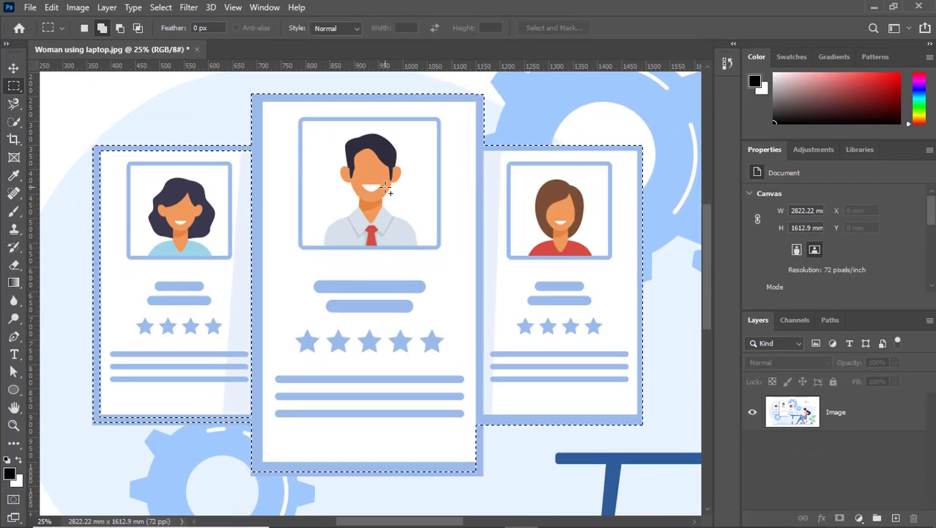
{"action": "scroll", "coordinate": [477, 388], "scroll_direction": "down", "scroll_amount": 1}
{"action": "left_click_drag", "start_coordinate": [485, 388], "coordinate": [458, 441]}
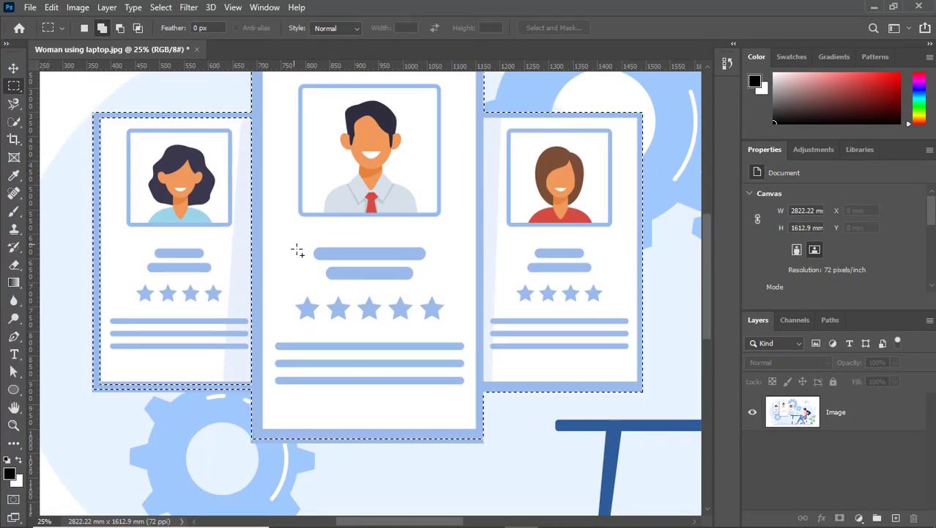
{"action": "scroll", "coordinate": [297, 247], "scroll_direction": "up", "scroll_amount": 1}
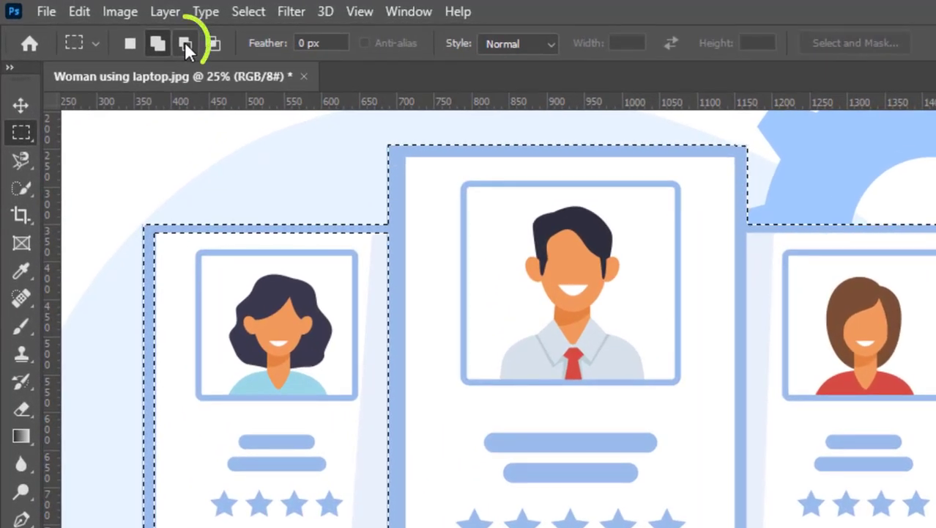
- Subtract the inner areas of the center and right cards from the selection so only the card borders are selected
{"action": "left_click", "coordinate": [121, 30]}
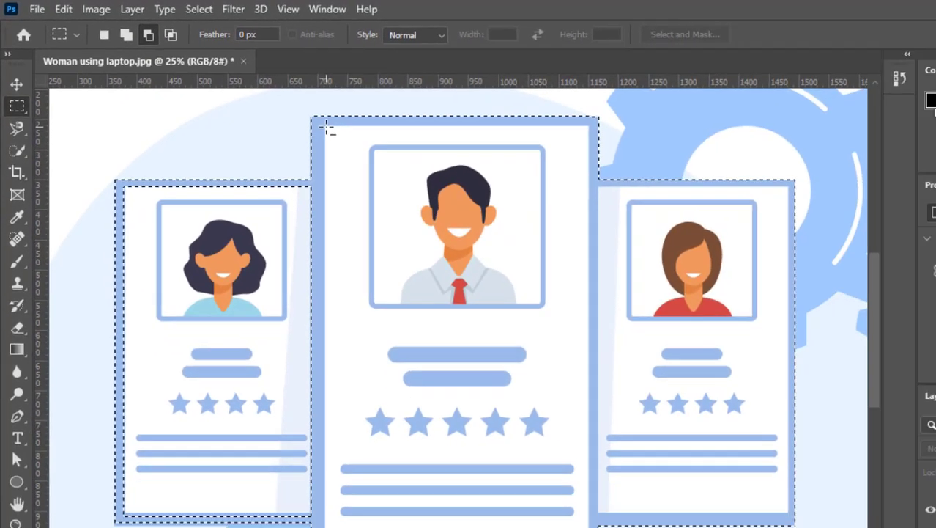
{"action": "left_click_drag", "start_coordinate": [409, 160], "coordinate": [519, 318]}
{"action": "left_click_drag", "start_coordinate": [334, 206], "coordinate": [476, 462]}
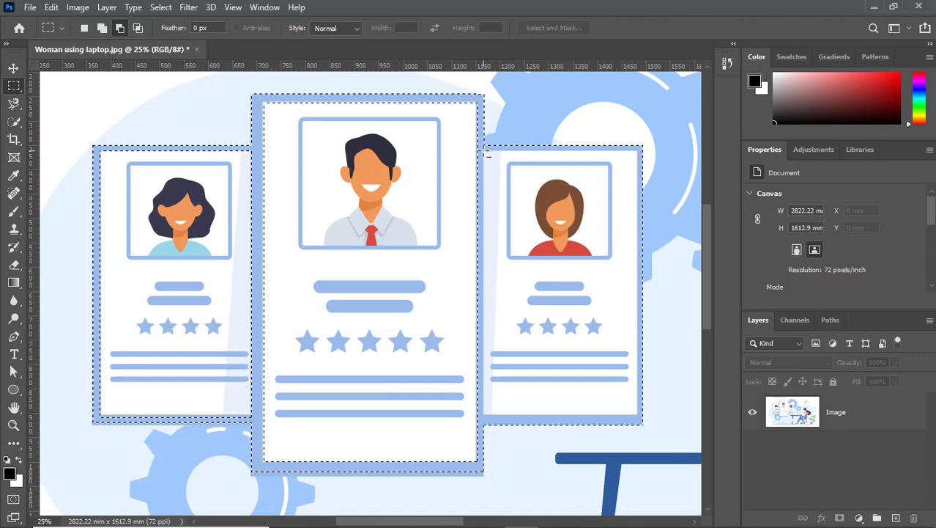
{"action": "left_click_drag", "start_coordinate": [485, 151], "coordinate": [637, 421]}
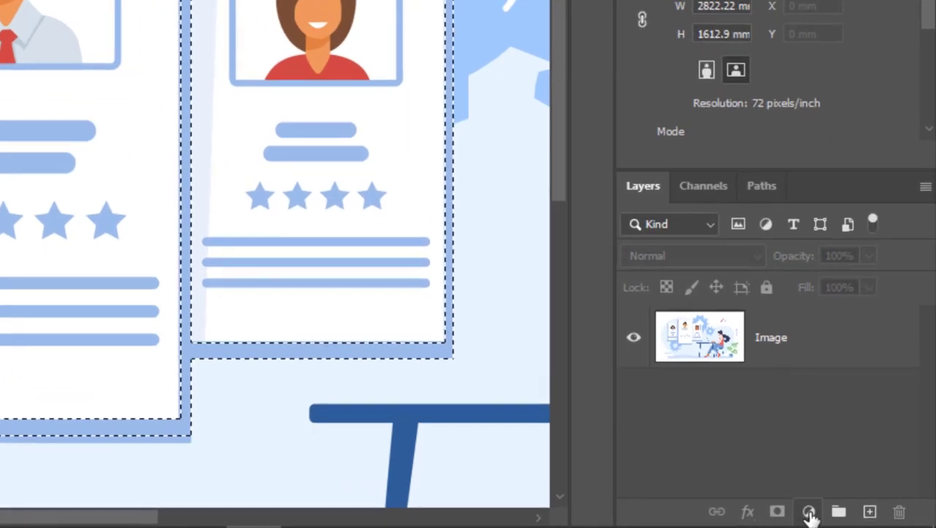
- Recolor the selected card borders with a turquoise Solid Color fill layer
{"action": "left_click", "coordinate": [843, 515]}
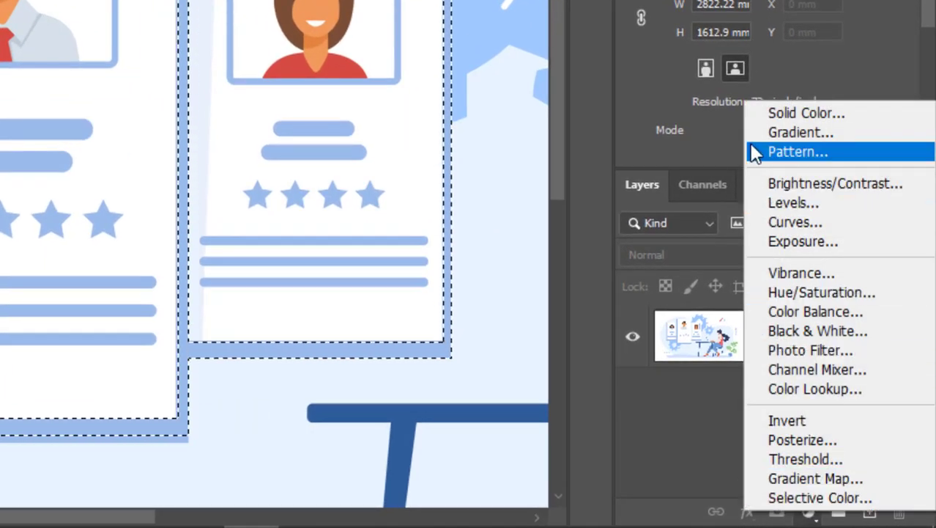
{"action": "left_click", "coordinate": [762, 116]}
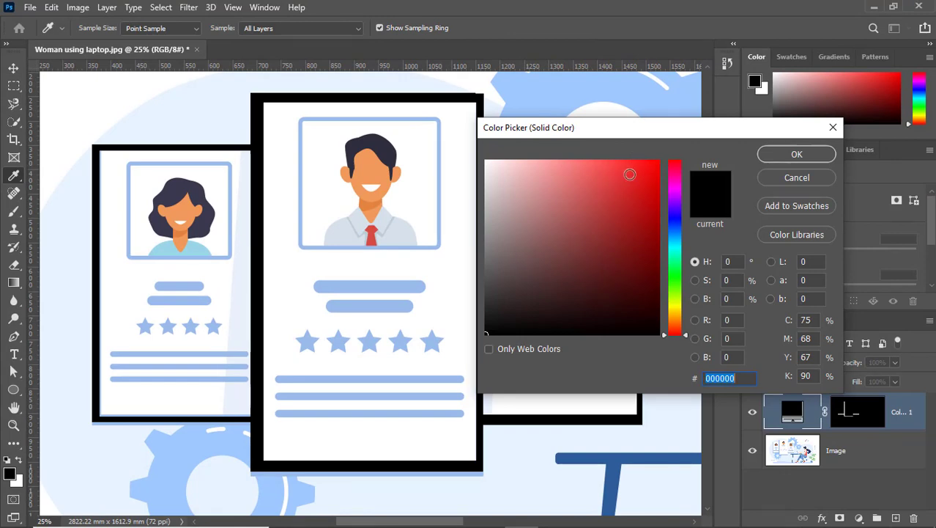
{"action": "left_click_drag", "start_coordinate": [630, 175], "coordinate": [653, 189]}
{"action": "left_click", "coordinate": [675, 245]}
{"action": "left_click", "coordinate": [773, 155]}
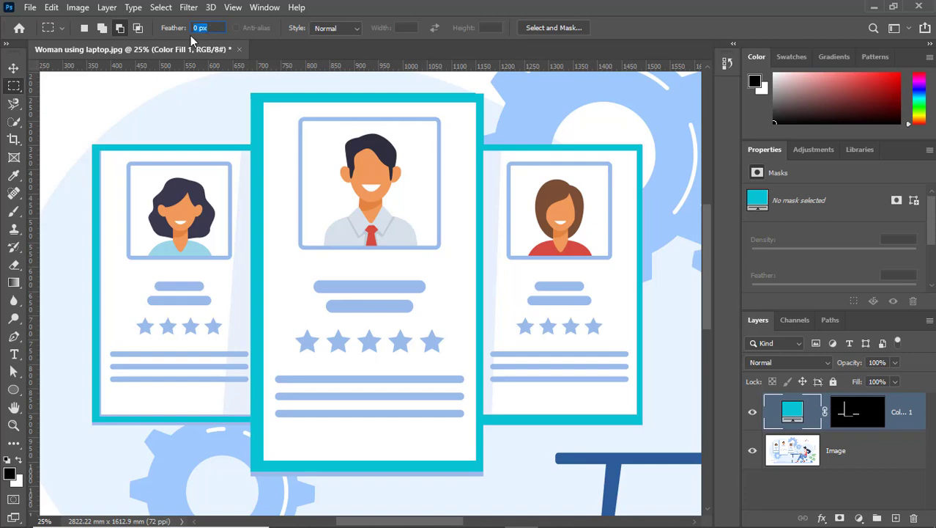
- Set the marquee feather to 20 px and select the portrait frame on the left card
{"action": "type", "text": "20"}
{"action": "key", "text": "Return"}
{"action": "left_click_drag", "start_coordinate": [128, 163], "coordinate": [230, 258]}
- Fill the feathered portrait selection with a Solid Color fill layer in red b91111
{"action": "left_click", "coordinate": [863, 516]}
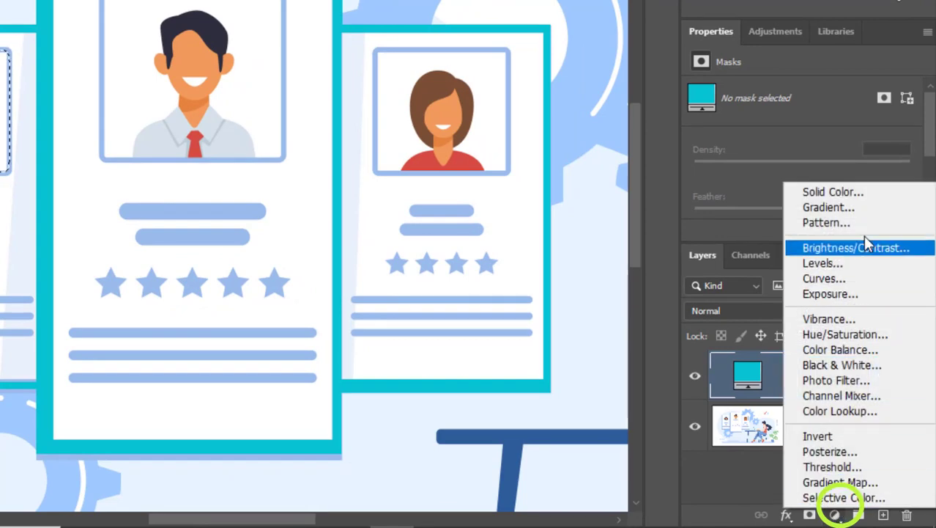
{"action": "left_click", "coordinate": [831, 191]}
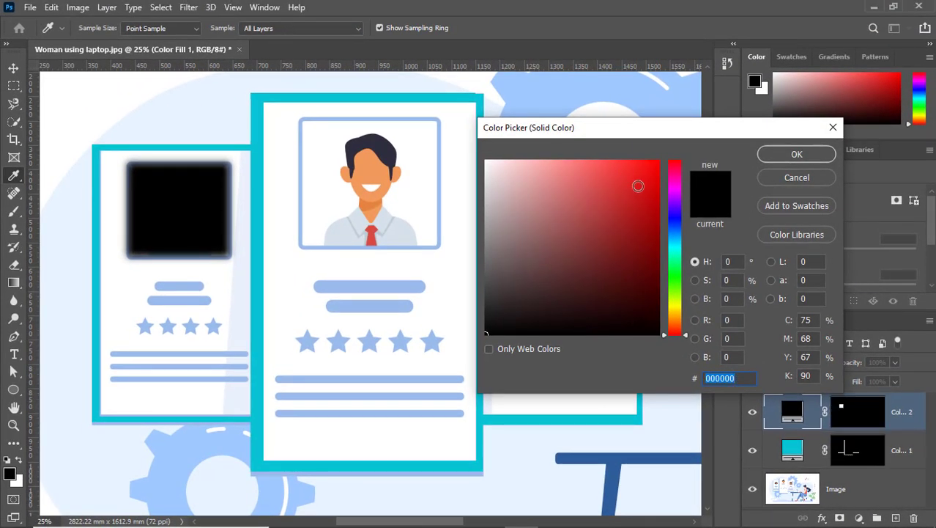
{"action": "left_click_drag", "start_coordinate": [638, 186], "coordinate": [644, 207]}
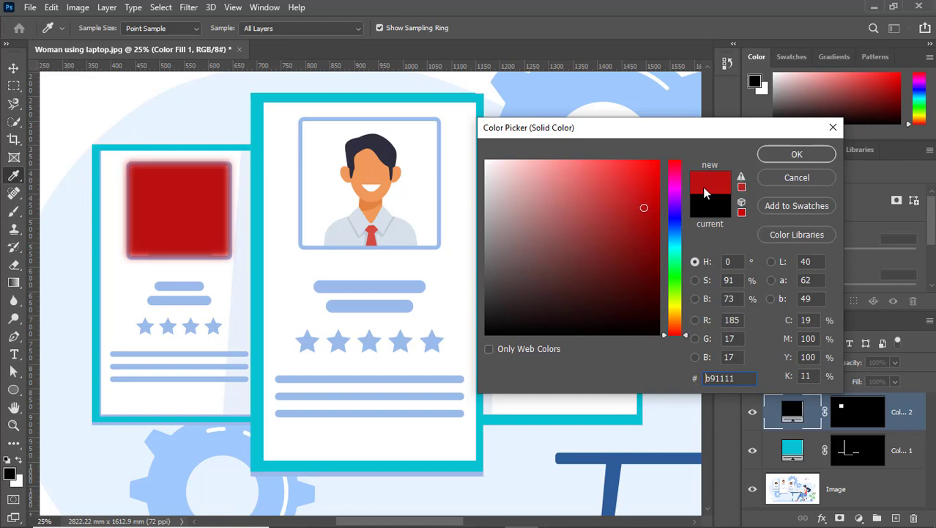
{"action": "left_click", "coordinate": [781, 156]}
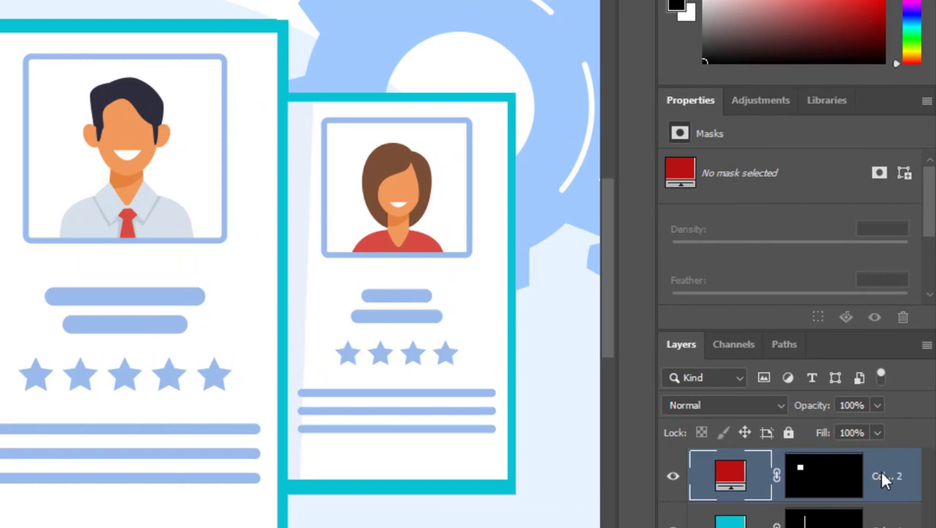
- Delete the red fill layer covering the left card's portrait
{"action": "right_click", "coordinate": [900, 414]}
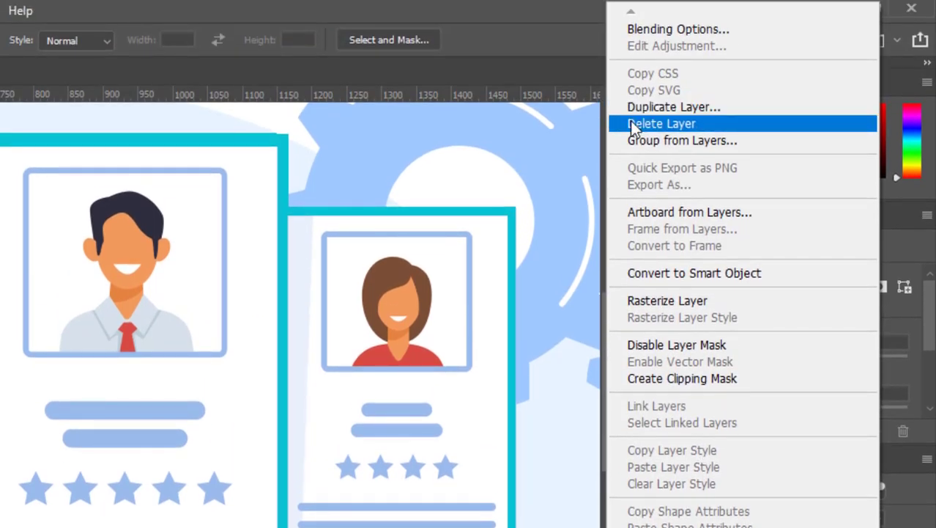
{"action": "left_click", "coordinate": [632, 124]}
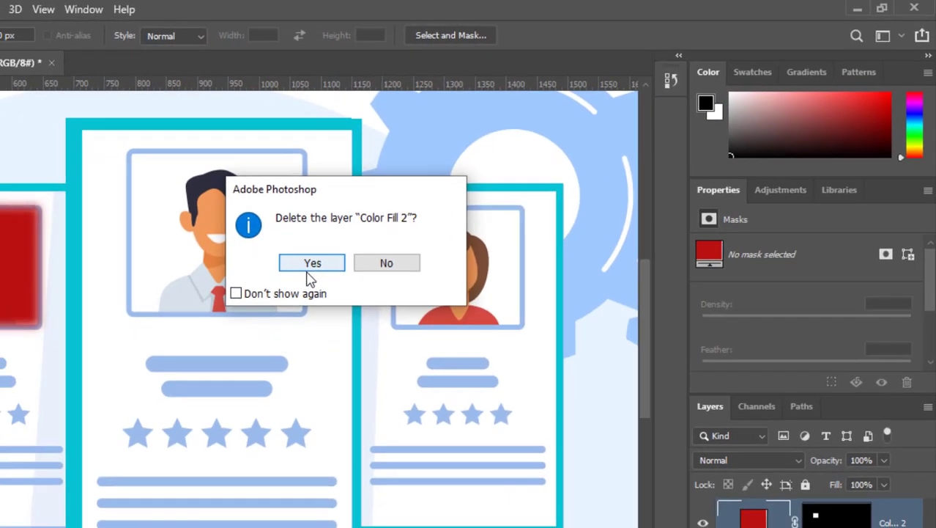
{"action": "left_click", "coordinate": [232, 296]}
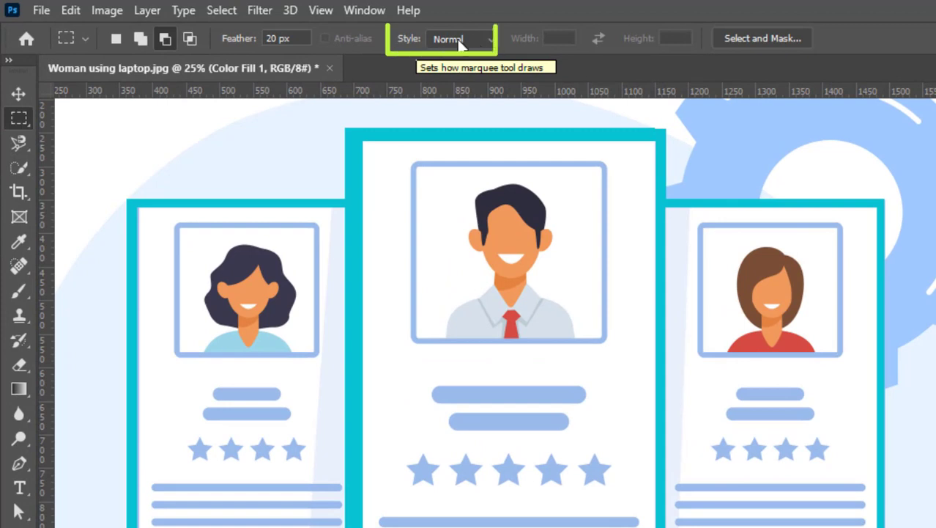
- Set the marquee style to Fixed Ratio and draw a square selection from the left portrait's upper-left corner into the center card
{"action": "left_click", "coordinate": [489, 40]}
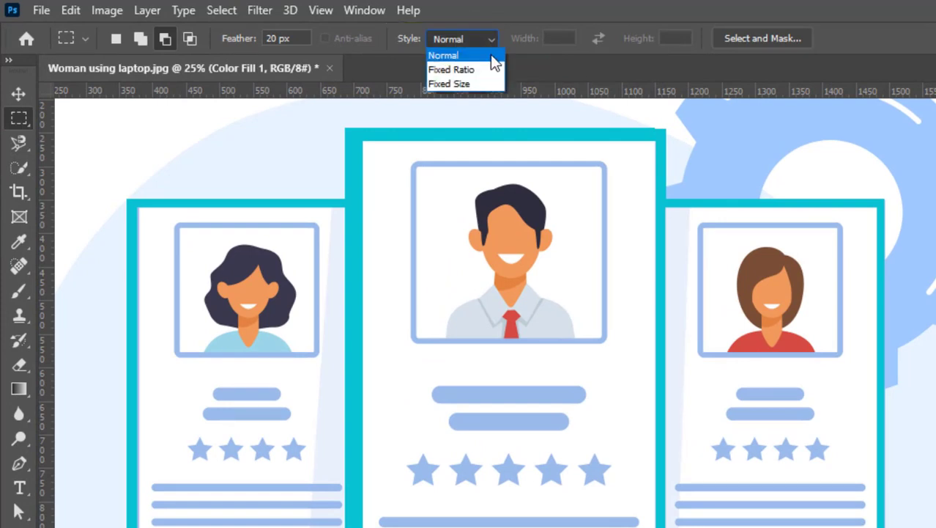
{"action": "left_click", "coordinate": [480, 73]}
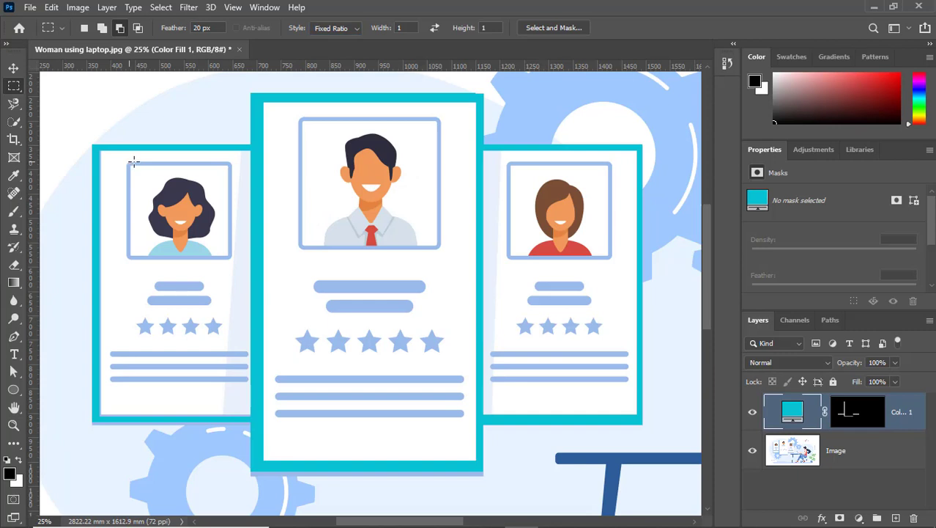
{"action": "left_click_drag", "start_coordinate": [178, 222], "coordinate": [371, 387]}
{"action": "left_click_drag", "start_coordinate": [270, 283], "coordinate": [355, 343]}
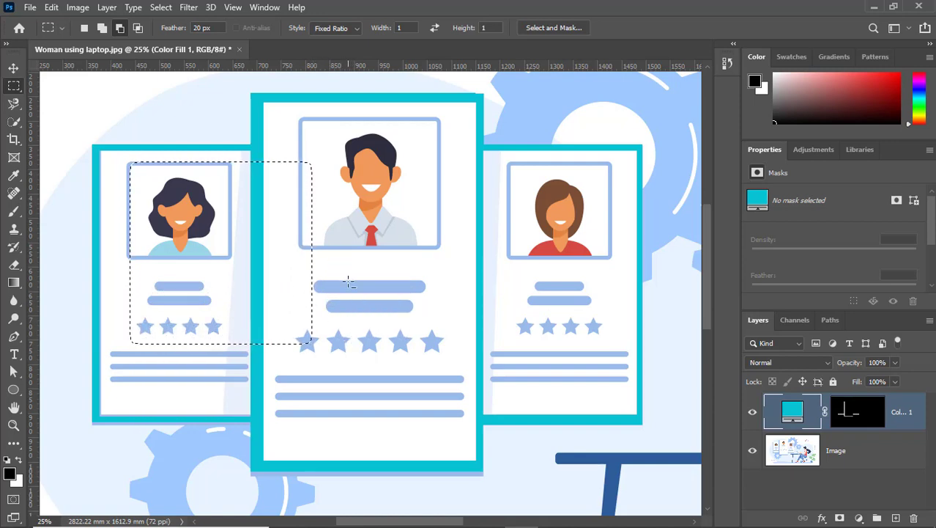
- Set the marquee style to Fixed Size, clear the square selection and try placing a 720 by 720 px selection on the left card
{"action": "left_click", "coordinate": [346, 28]}
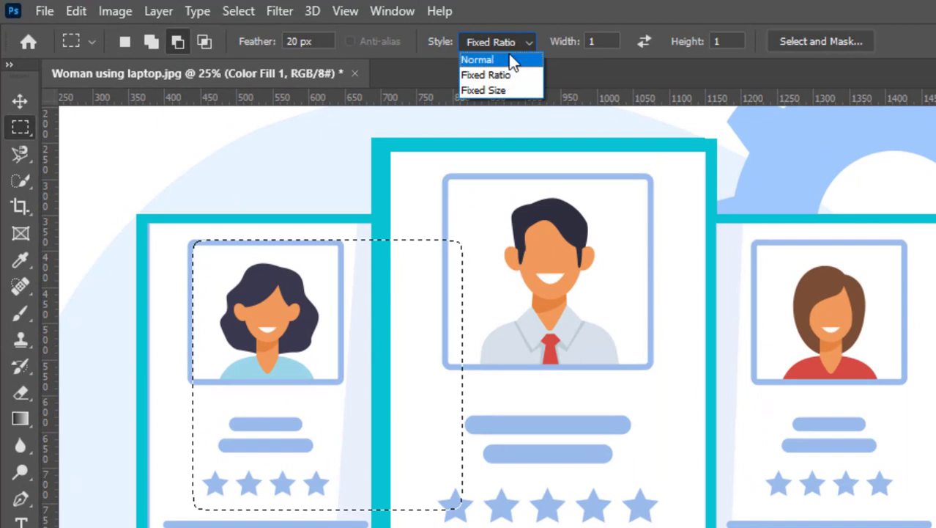
{"action": "left_click", "coordinate": [483, 92]}
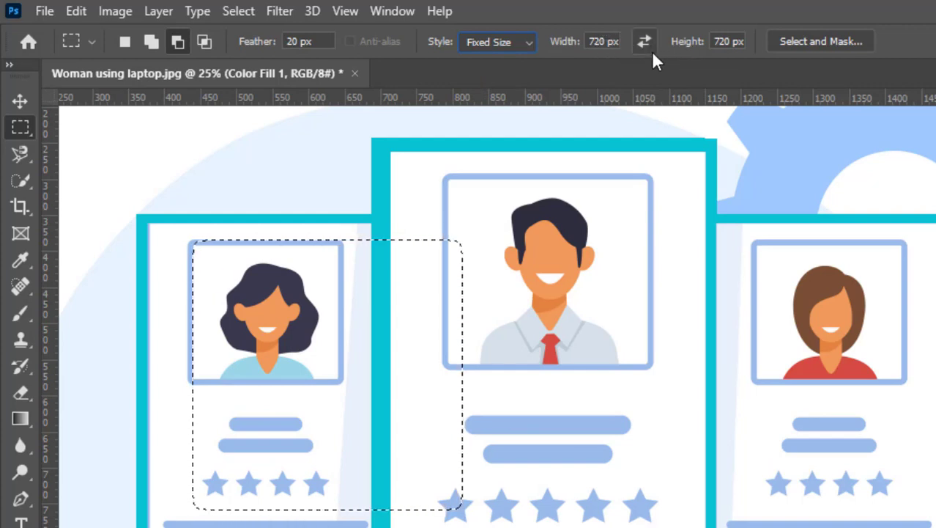
{"action": "key", "text": "ctrl+d"}
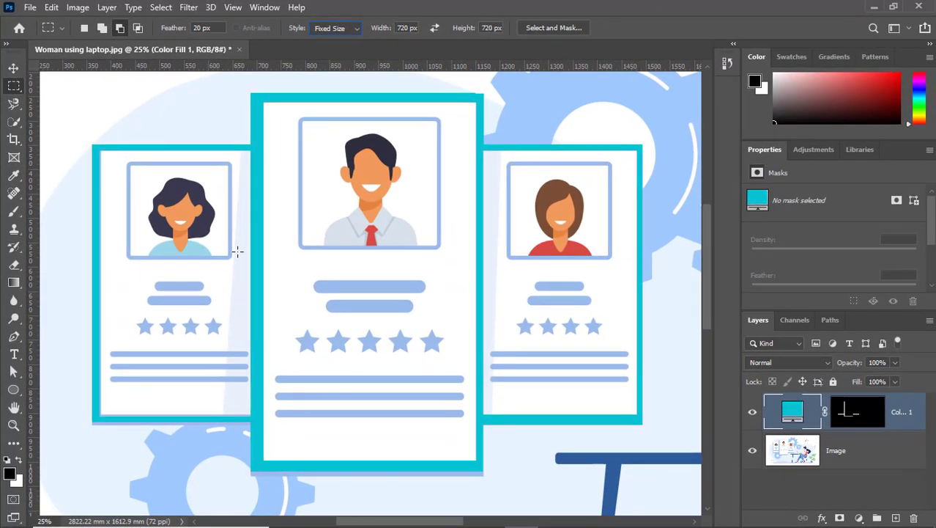
{"action": "left_click_drag", "start_coordinate": [234, 252], "coordinate": [236, 253]}
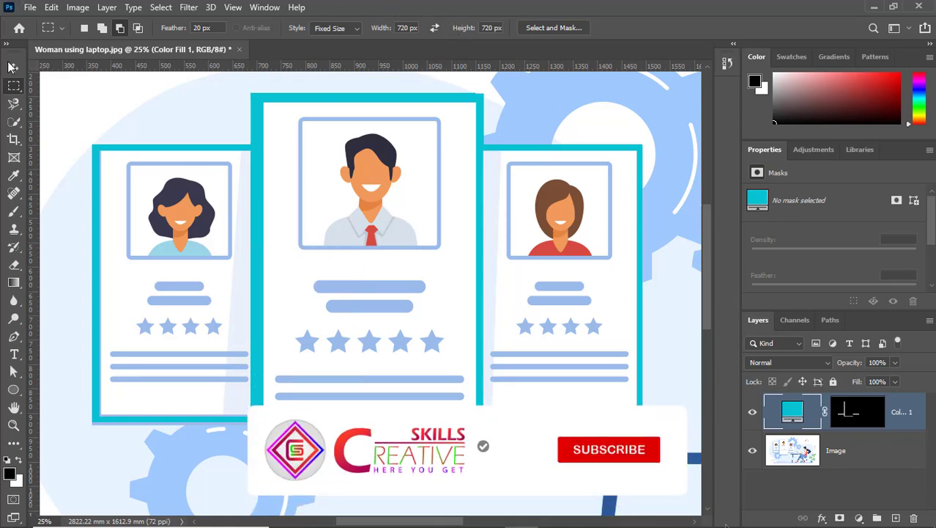
- Switch from the Rectangular Marquee to the Elliptical Marquee Tool
{"action": "right_click", "coordinate": [17, 90]}
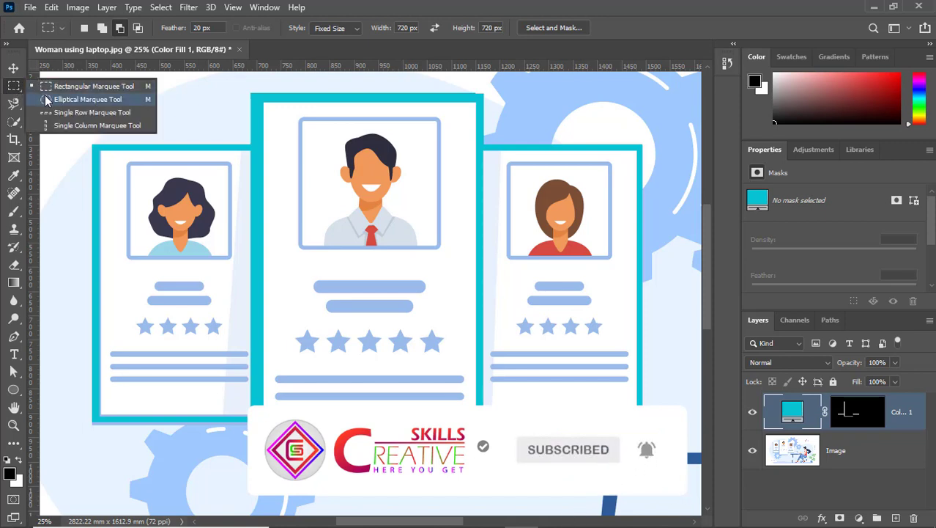
{"action": "left_click", "coordinate": [46, 100]}
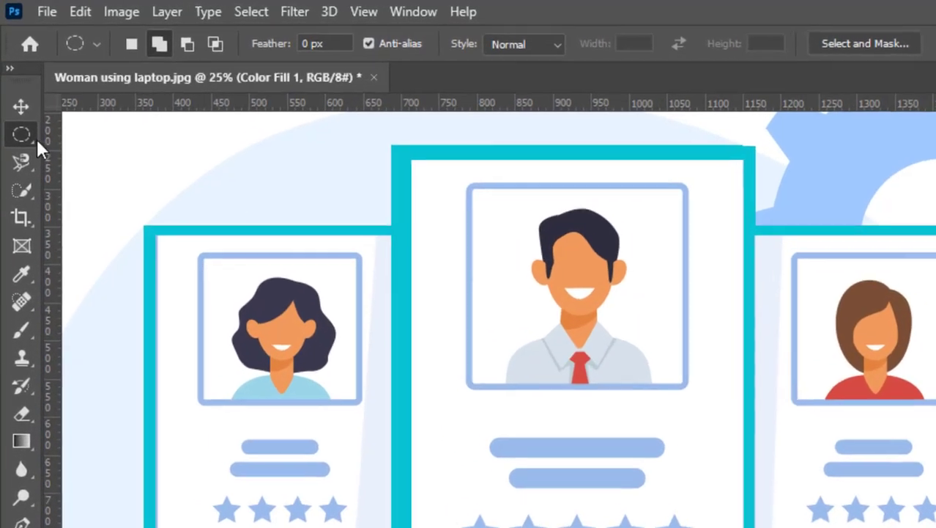
- Draw a freehand Lasso selection around the woman's head on the left card in new-selection mode, and deselect it
{"action": "left_click", "coordinate": [21, 161]}
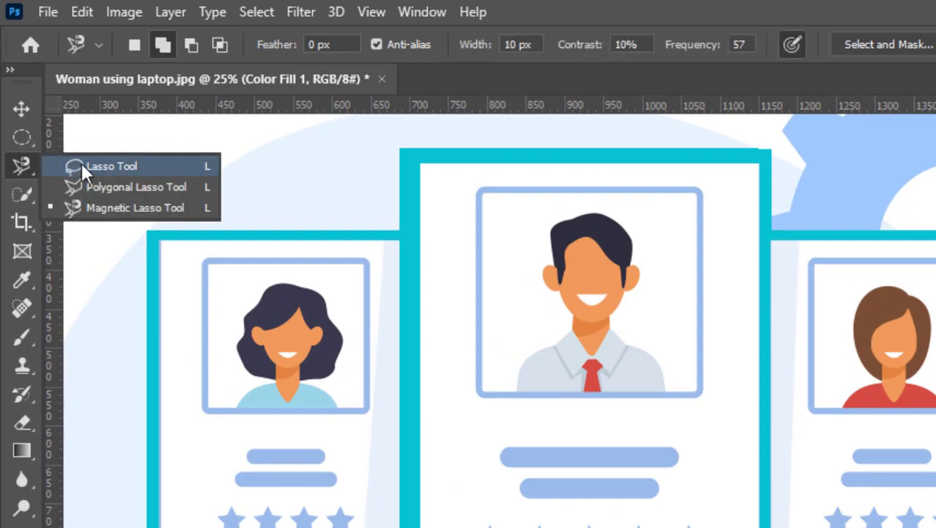
{"action": "left_click", "coordinate": [83, 167]}
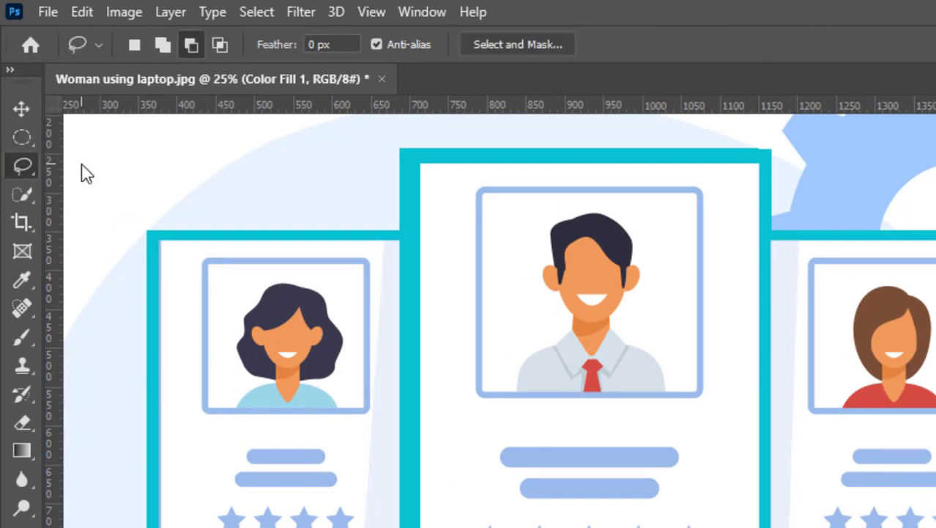
{"action": "left_click", "coordinate": [135, 46]}
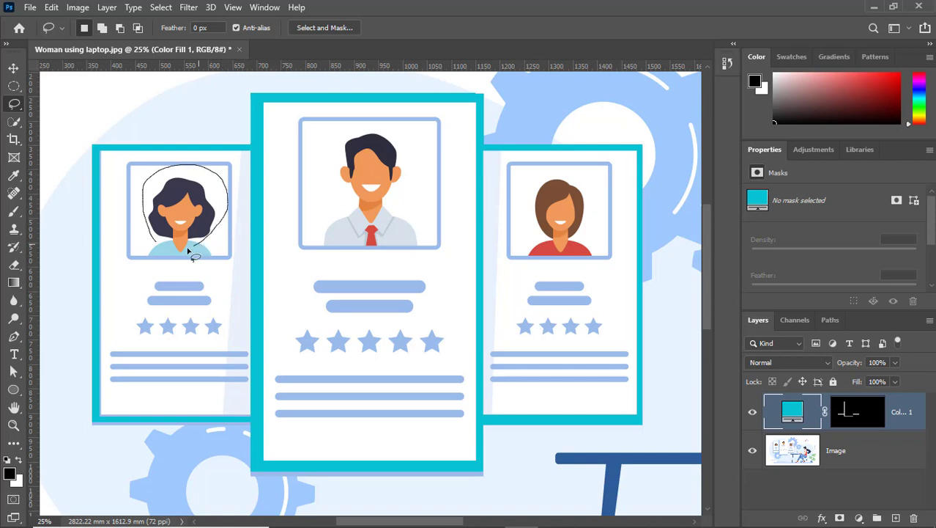
{"action": "left_click_drag", "start_coordinate": [157, 244], "coordinate": [159, 247]}
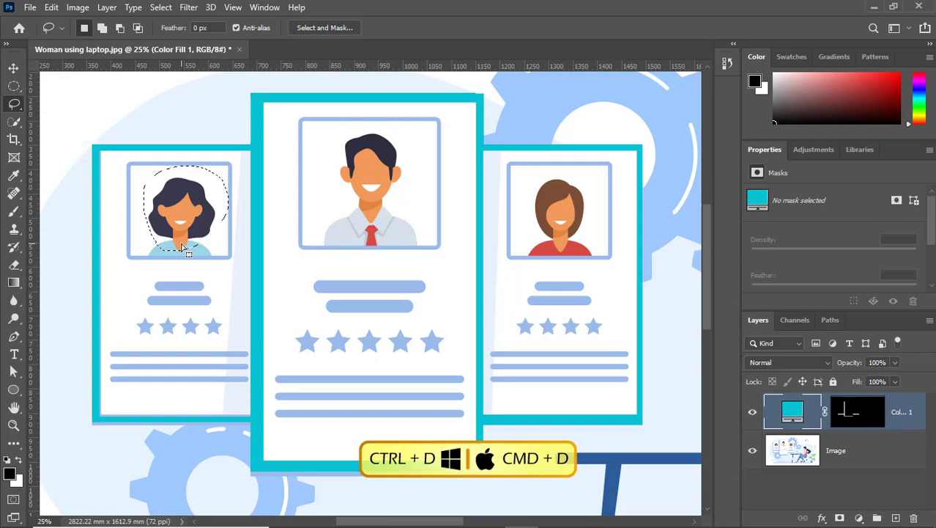
{"action": "key", "text": "ctrl+d"}
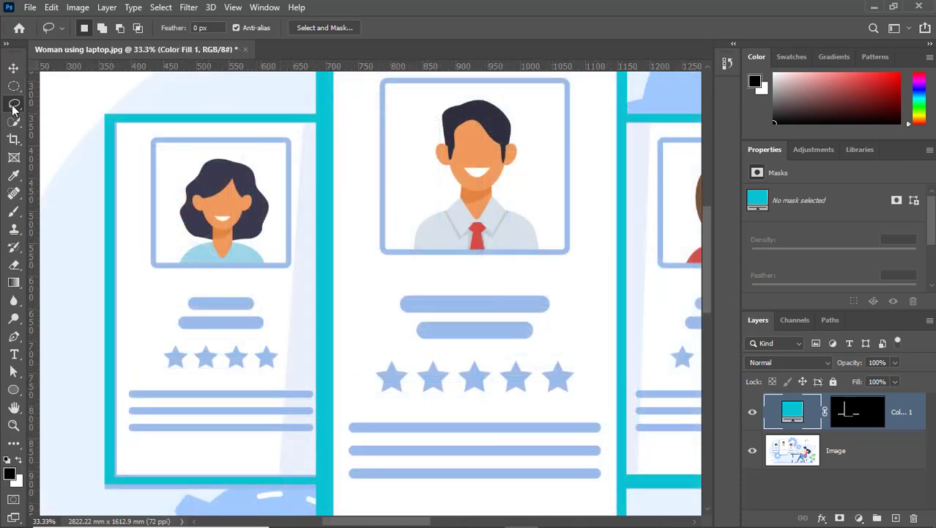
- Outline the upper short blue bar beneath the left card's portrait with a Polygonal Lasso selection
{"action": "right_click", "coordinate": [14, 104]}
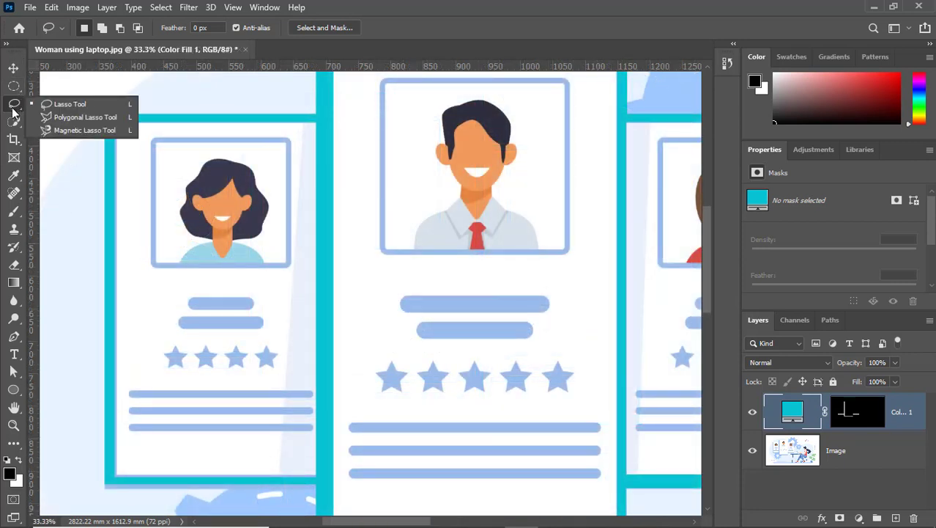
{"action": "left_click", "coordinate": [64, 117]}
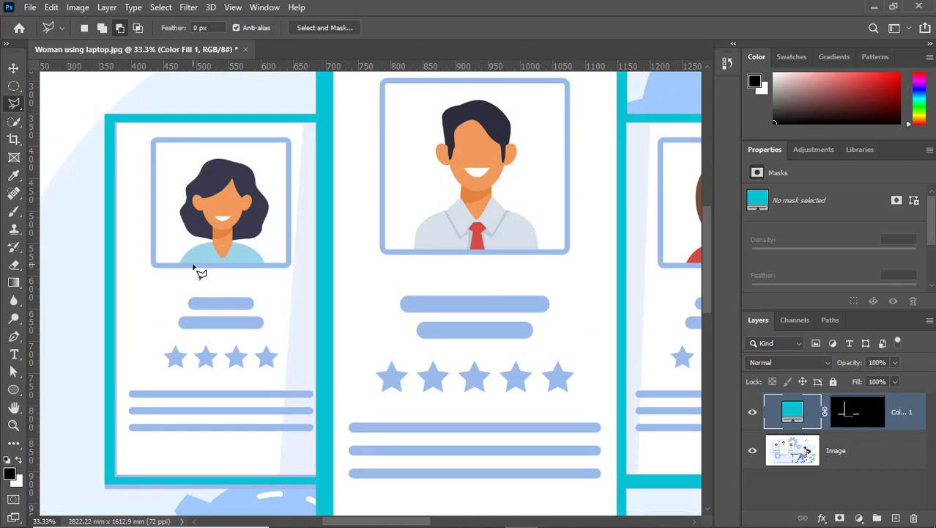
{"action": "key", "text": "ctrl+plus"}
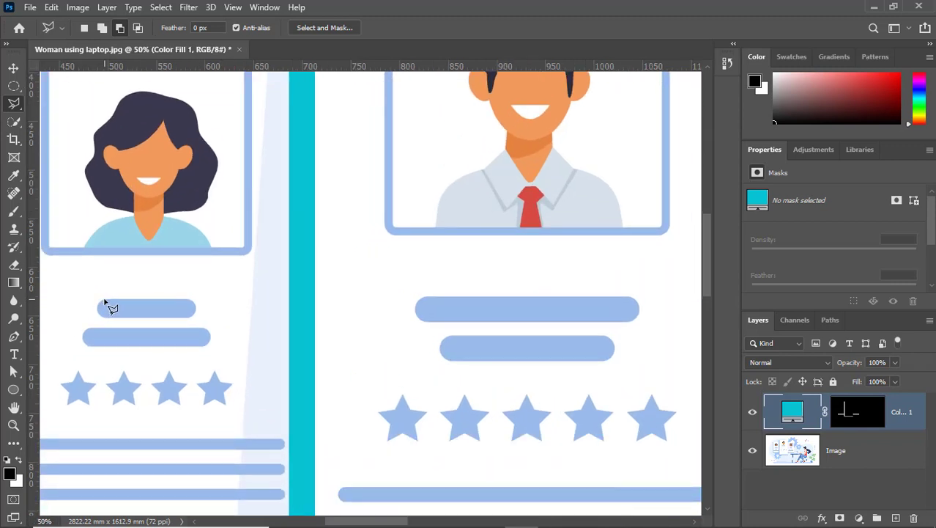
{"action": "left_click", "coordinate": [188, 299], "text": "shift"}
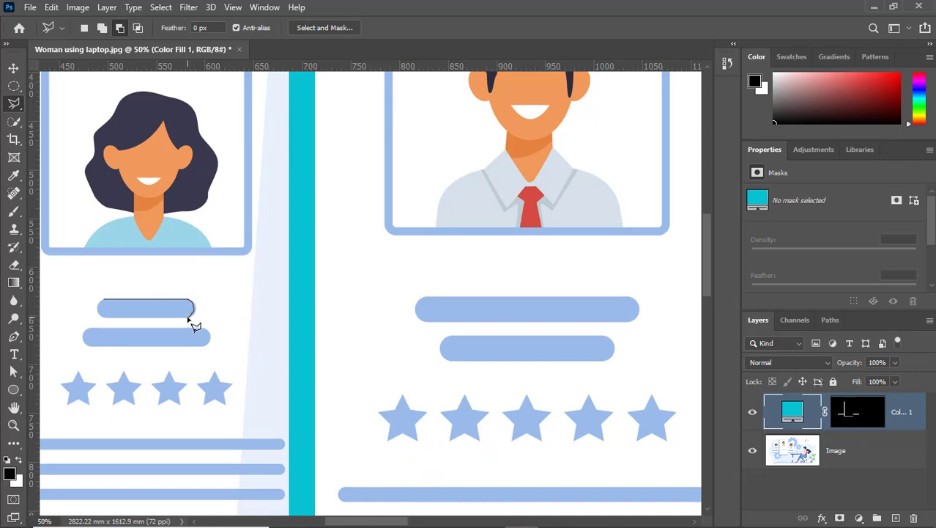
{"action": "left_click", "coordinate": [188, 317]}
{"action": "left_click", "coordinate": [106, 319], "text": "shift"}
{"action": "left_click", "coordinate": [100, 316]}
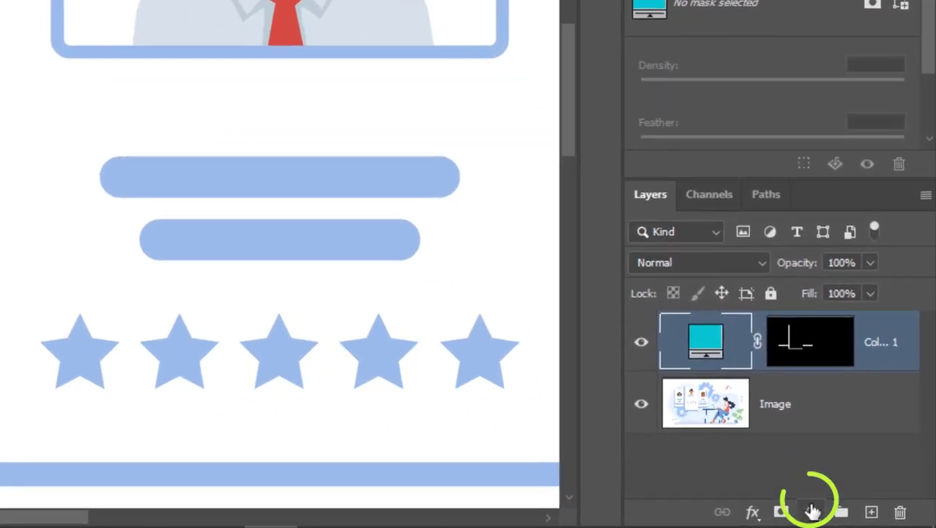
- Try a black Solid Color fill layer on the selected short bar of the left card
{"action": "left_click", "coordinate": [812, 511]}
{"action": "left_click", "coordinate": [792, 118]}
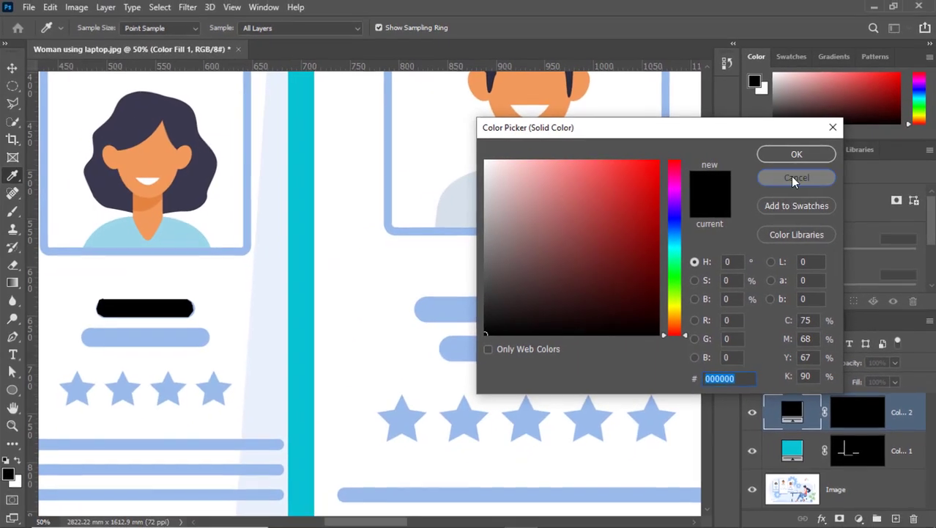
{"action": "left_click", "coordinate": [729, 180]}
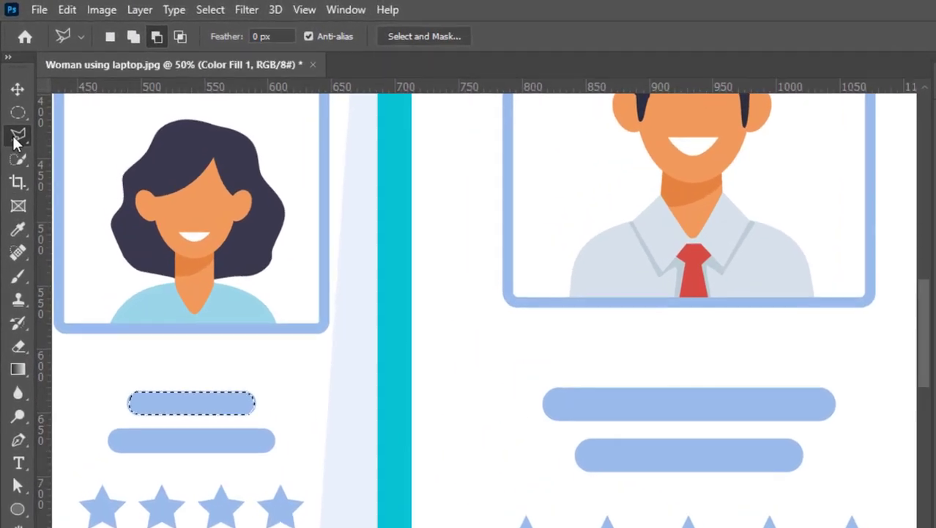
- Clear the bar selection and trace the left card woman's hair with the Magnetic Lasso, closing the outline at the neck
{"action": "right_click", "coordinate": [14, 104]}
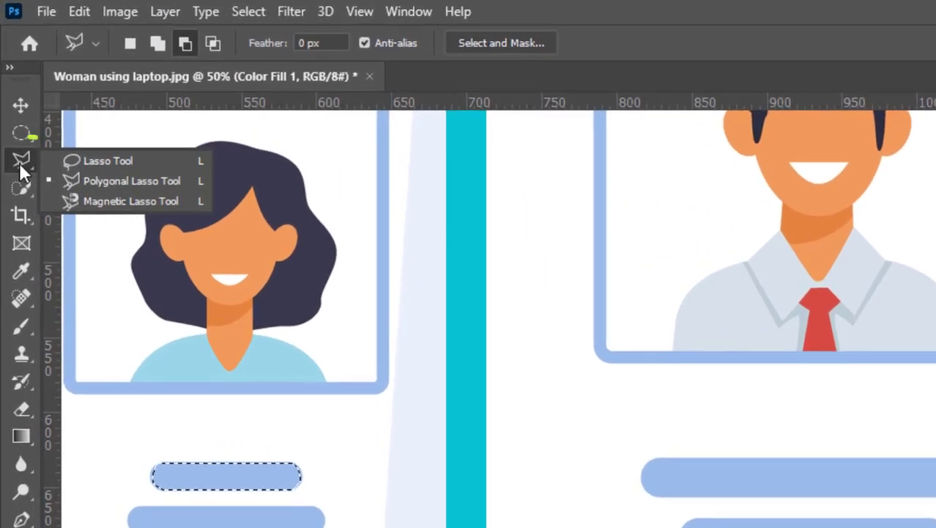
{"action": "left_click", "coordinate": [85, 202]}
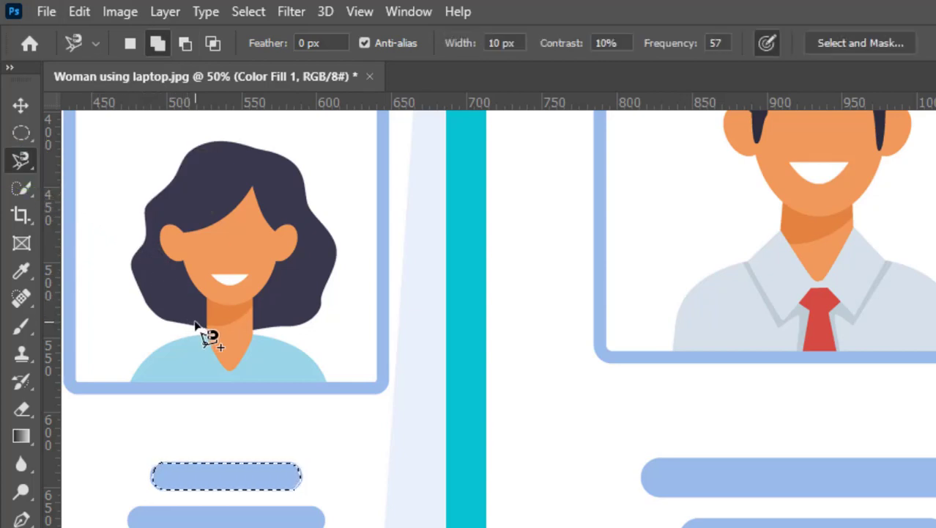
{"action": "key", "text": "ctrl+d"}
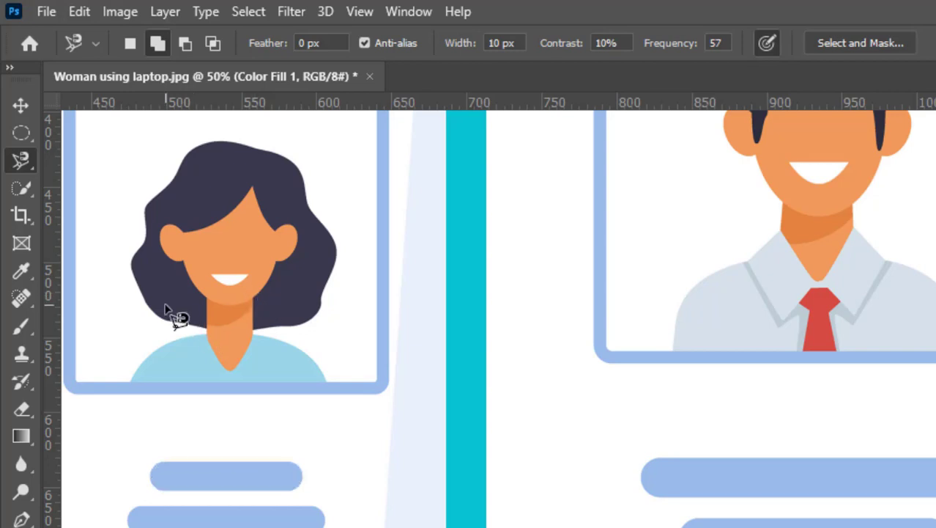
{"action": "left_click", "coordinate": [210, 329]}
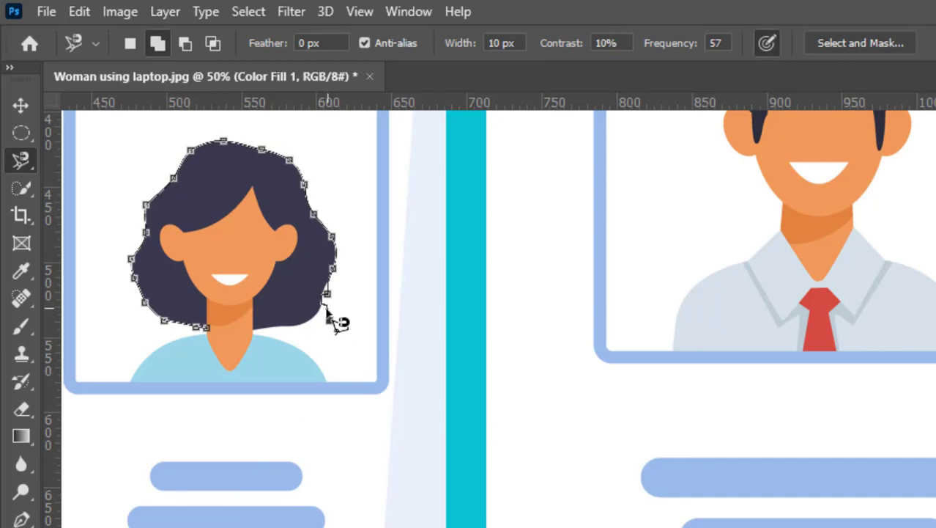
{"action": "key", "text": "Delete"}
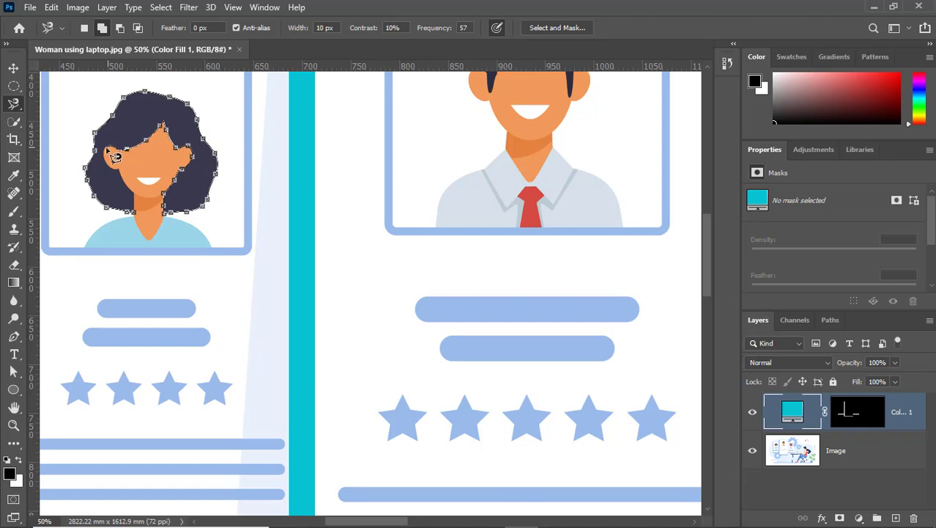
{"action": "left_click", "coordinate": [131, 213]}
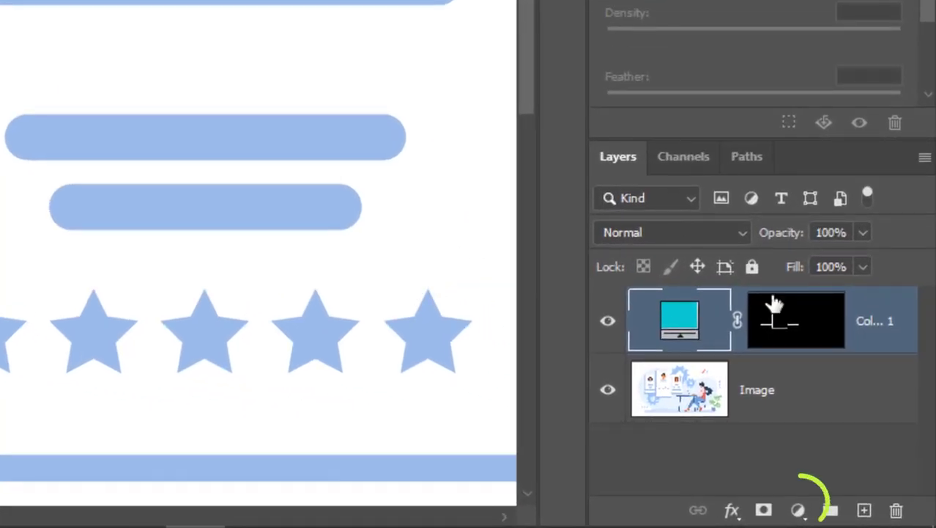
- Fill the hair selection with a Solid Color fill layer in red e23939
{"action": "left_click", "coordinate": [799, 510]}
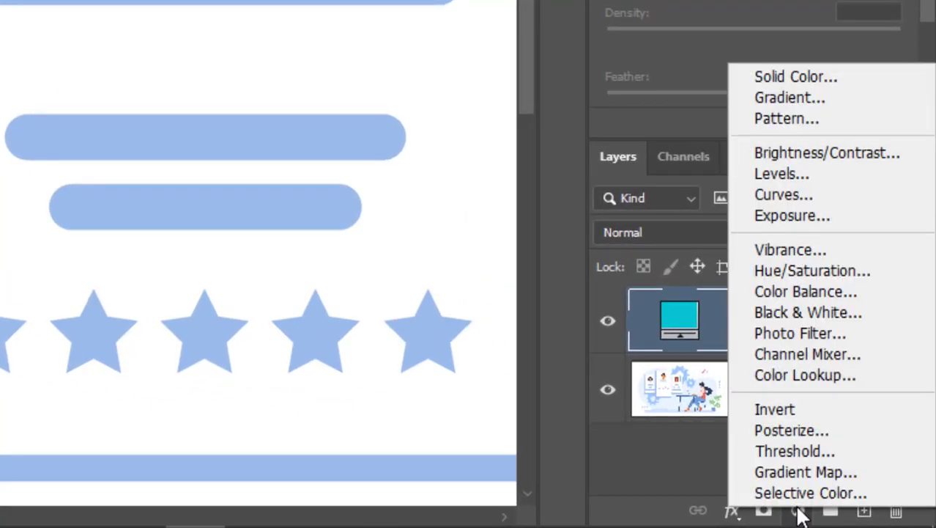
{"action": "left_click", "coordinate": [788, 82]}
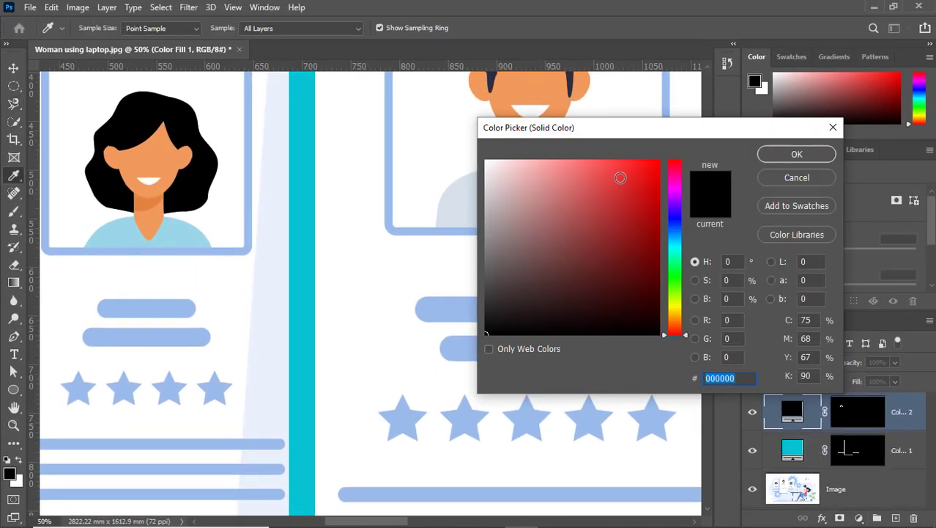
{"action": "left_click", "coordinate": [624, 183]}
{"action": "left_click", "coordinate": [622, 213]}
{"action": "left_click", "coordinate": [617, 180]}
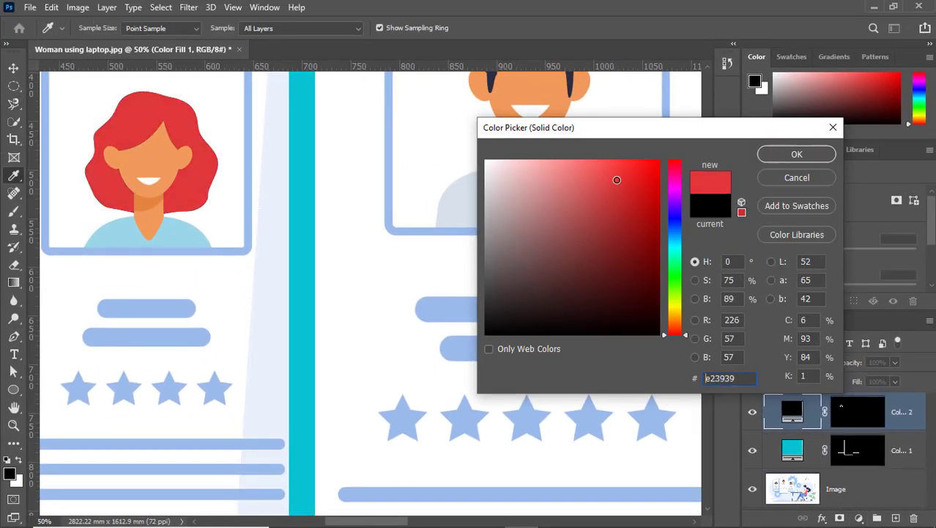
{"action": "left_click", "coordinate": [774, 153]}
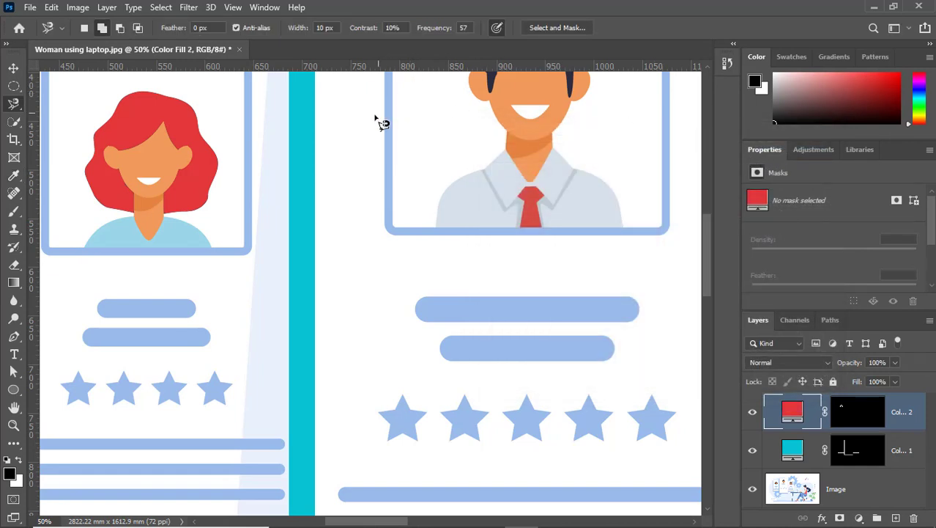
- Switch to the Polygonal Lasso Tool
{"action": "right_click", "coordinate": [13, 106]}
{"action": "left_click", "coordinate": [81, 117]}
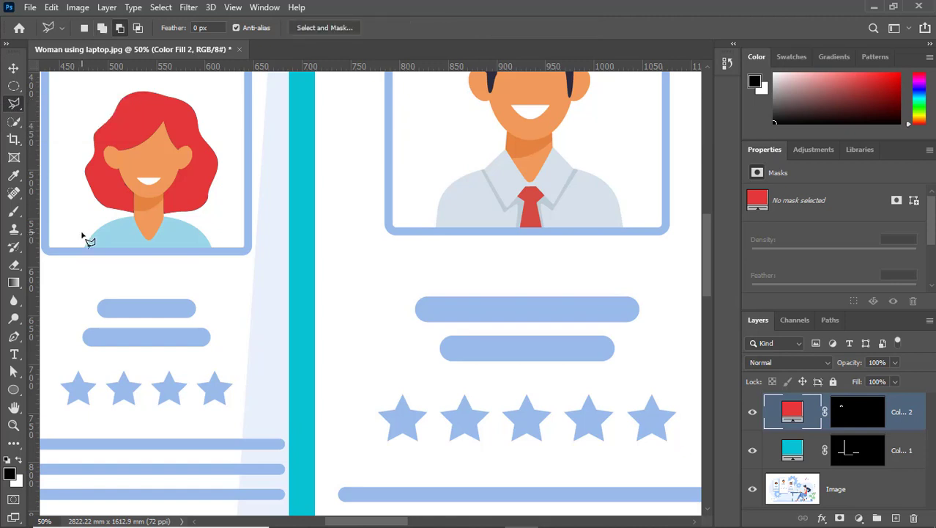